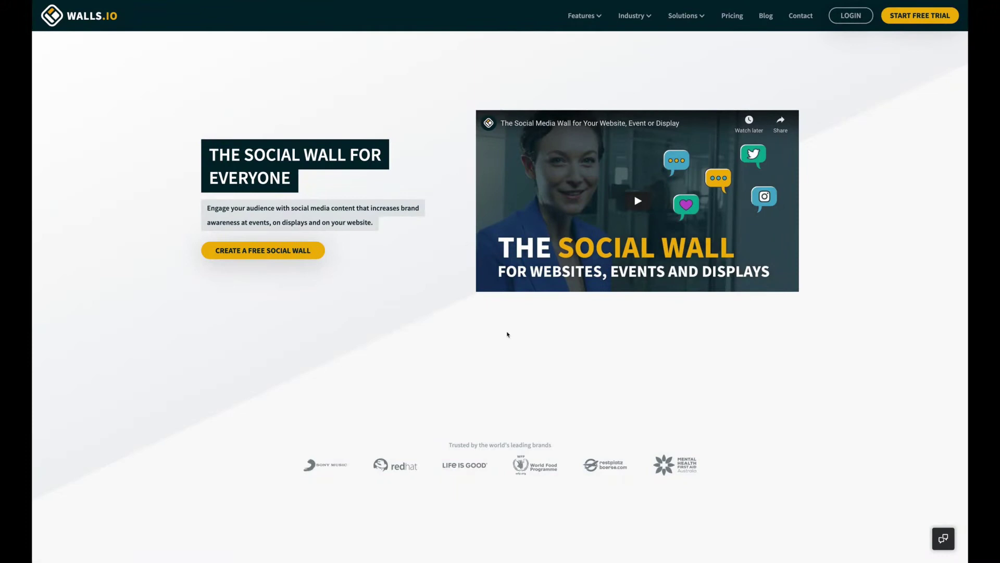
# Create a free wall titled 'Instagram feed' with the auto-filled URL instagram-feed.
pyautogui.click(272, 252)
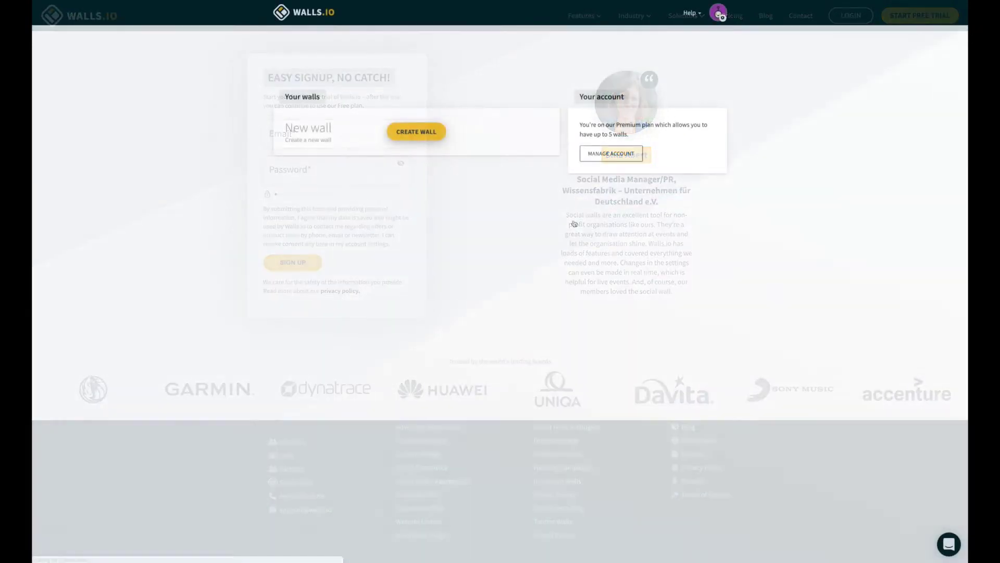
pyautogui.click(425, 135)
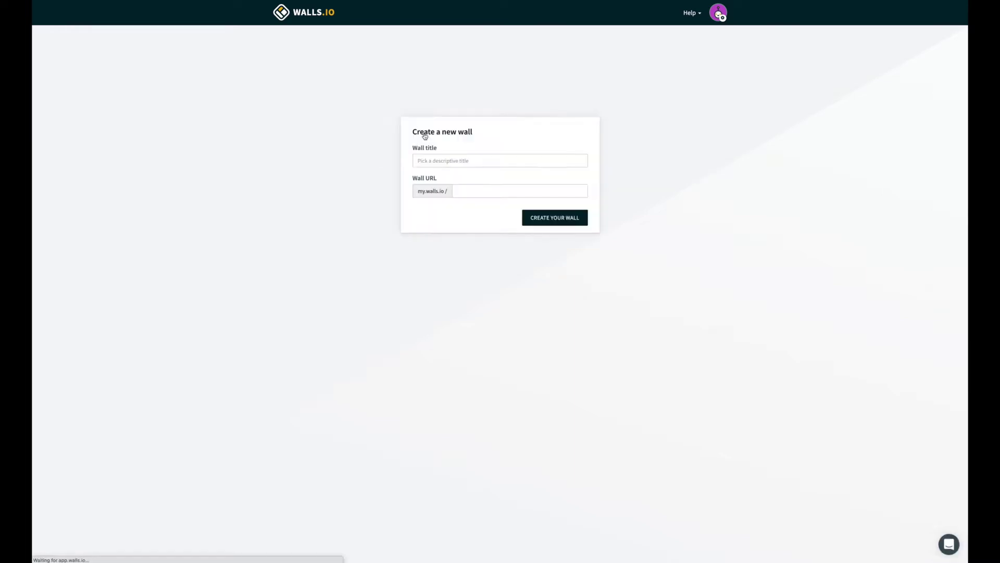
pyautogui.click(432, 160)
pyautogui.click(435, 179)
pyautogui.click(474, 195)
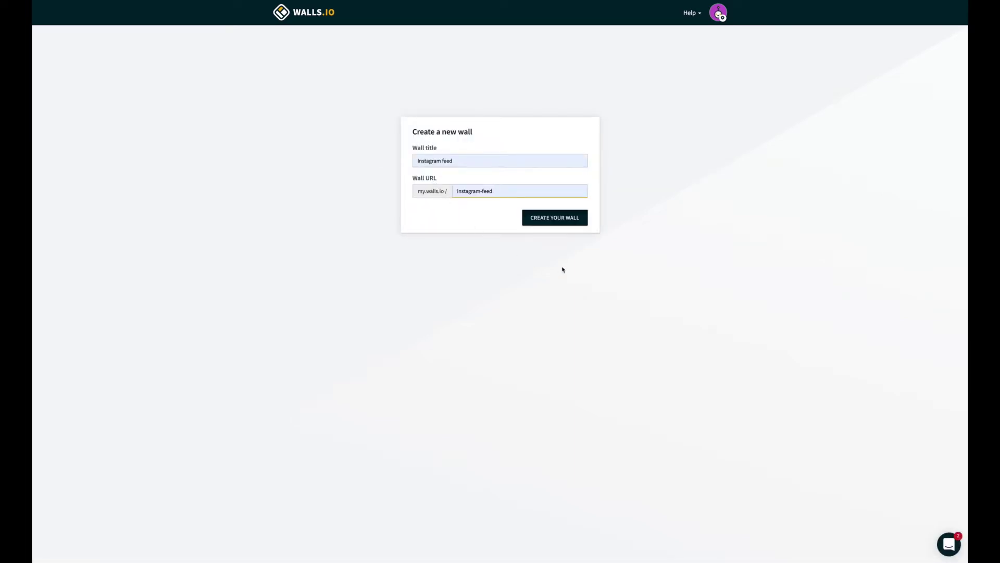
pyautogui.click(555, 221)
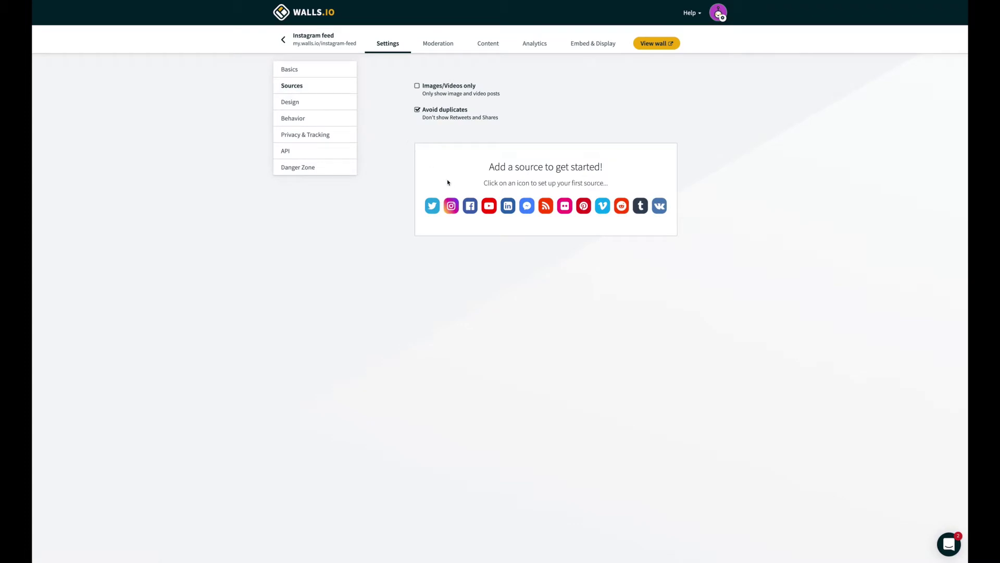
# Choose Instagram as the wall's source, view the connection video, and start connecting Instagram Business.
pyautogui.click(452, 207)
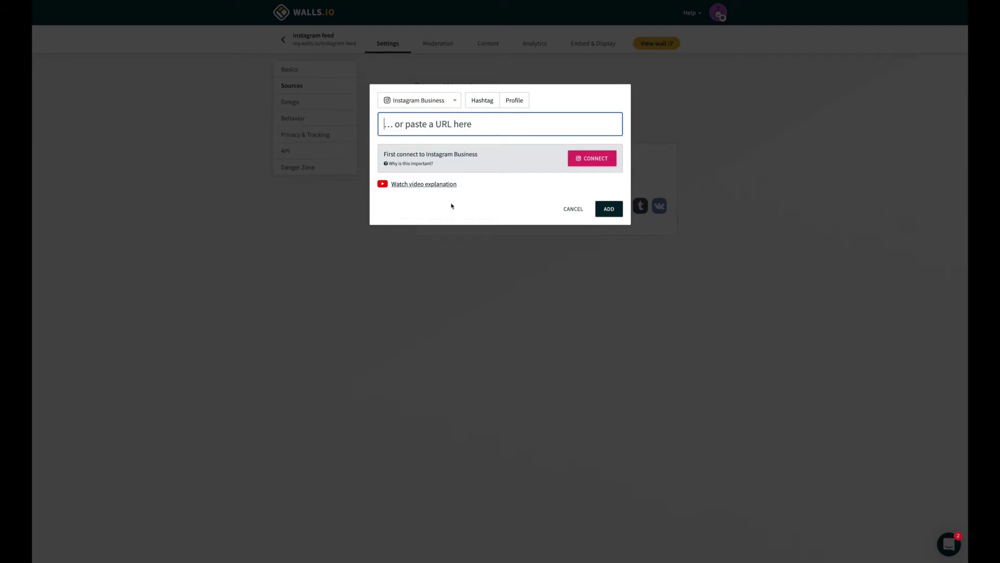
pyautogui.moveTo(391, 153); pyautogui.dragTo(468, 156)
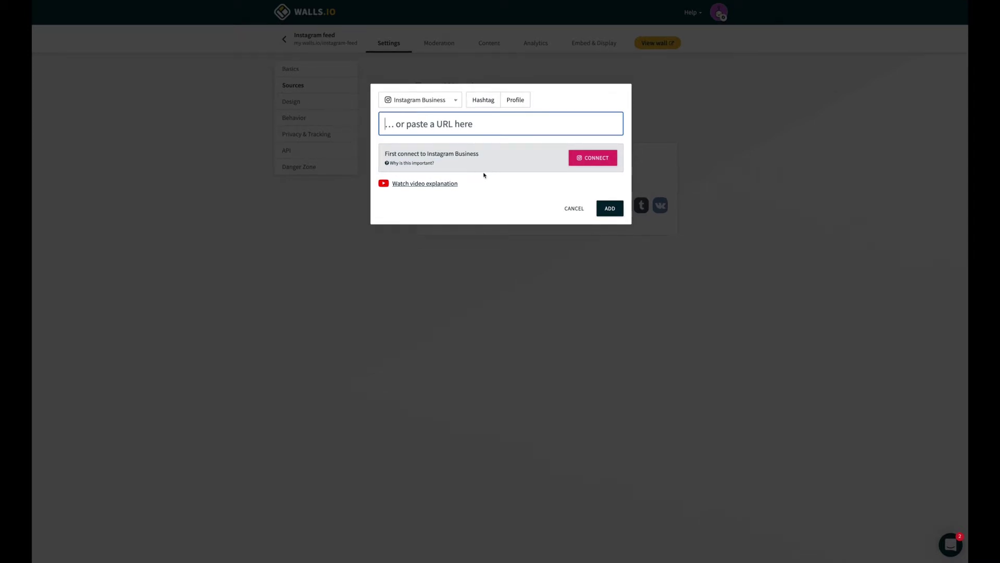
pyautogui.click(443, 184)
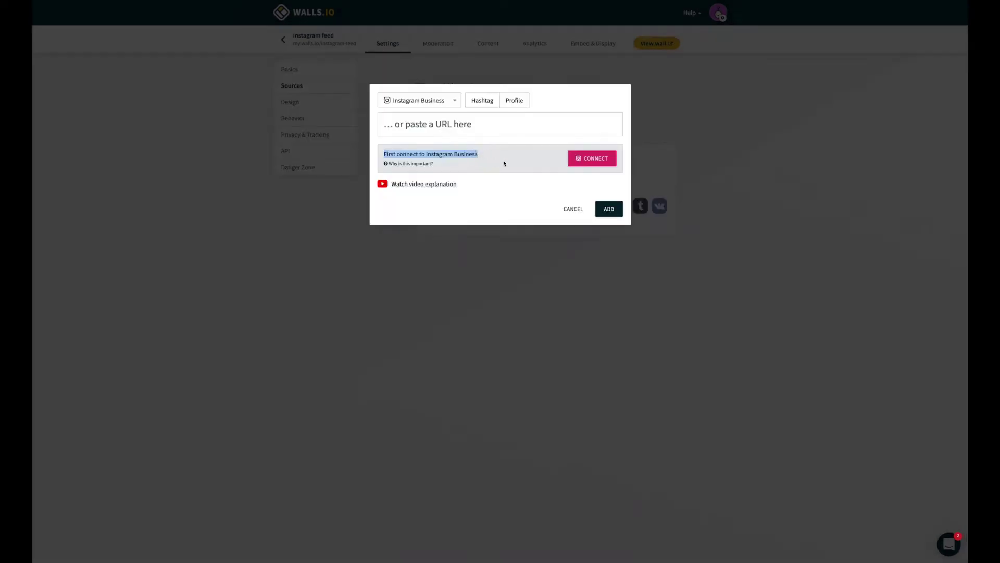
pyautogui.click(591, 165)
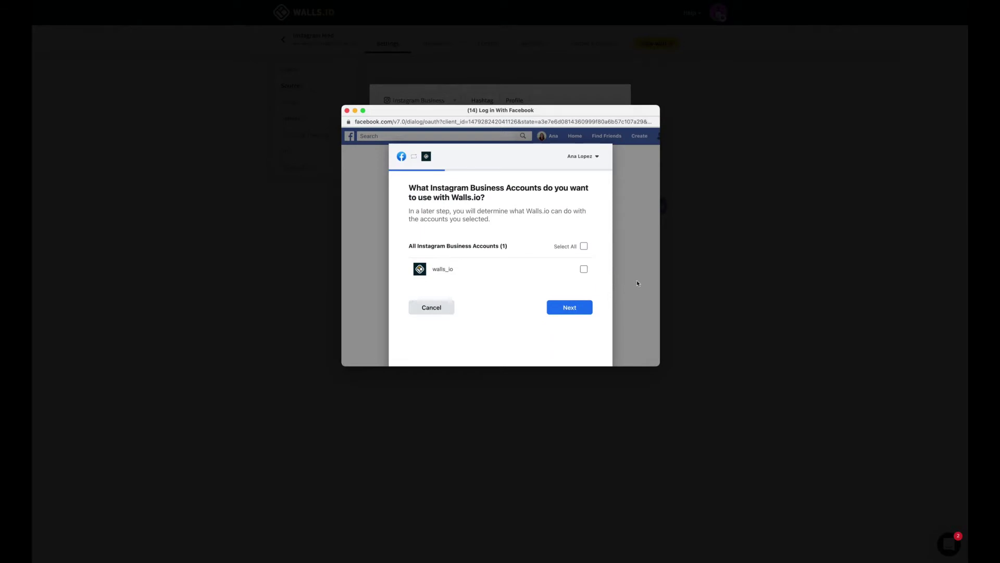
# Authorize Walls.io on Facebook for the Instagram Business account and Walls.io Page with all permissions.
pyautogui.click(584, 269)
pyautogui.click(584, 308)
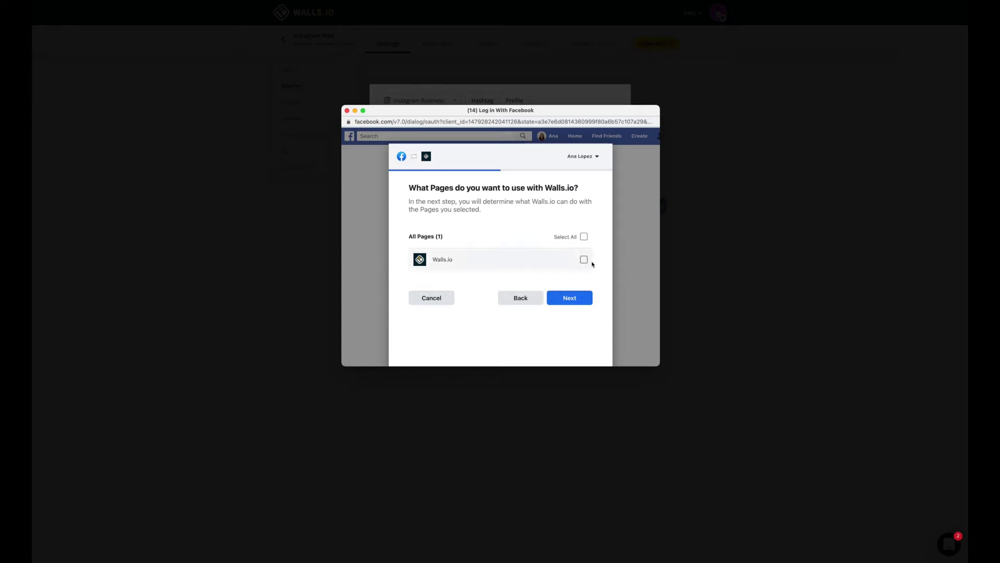
pyautogui.click(584, 260)
pyautogui.click(582, 300)
pyautogui.scroll(-2, 582, 300)
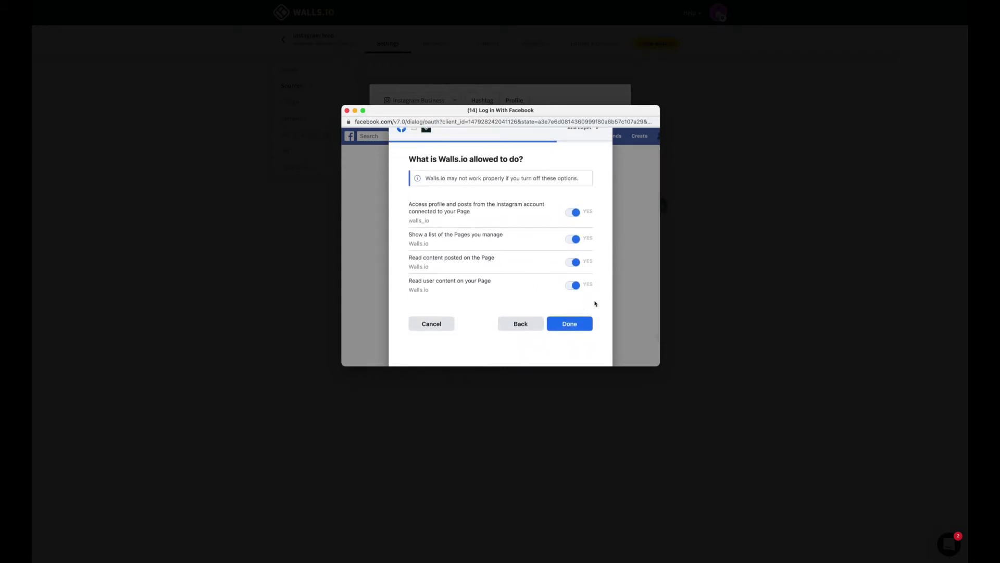
pyautogui.click(583, 327)
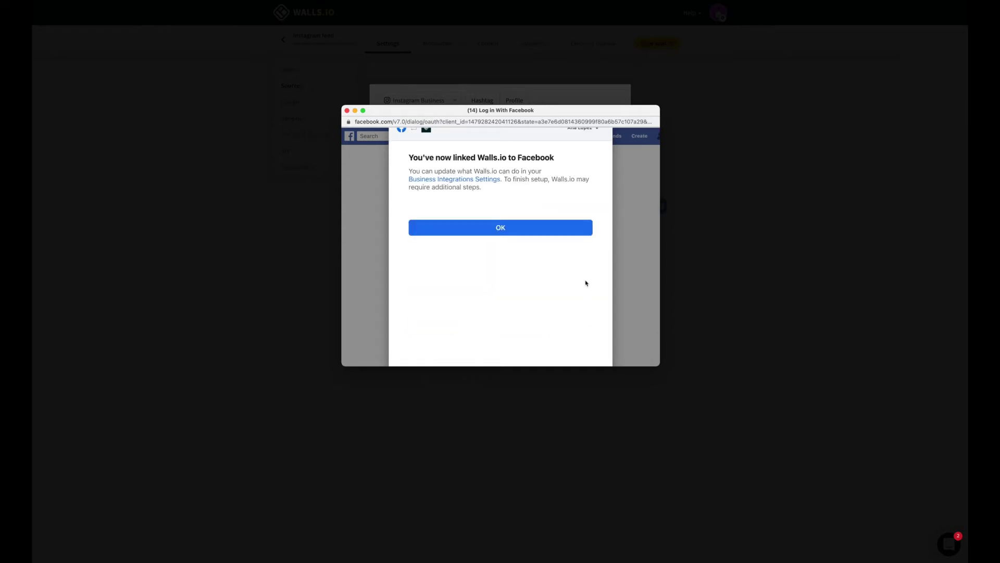
pyautogui.click(533, 231)
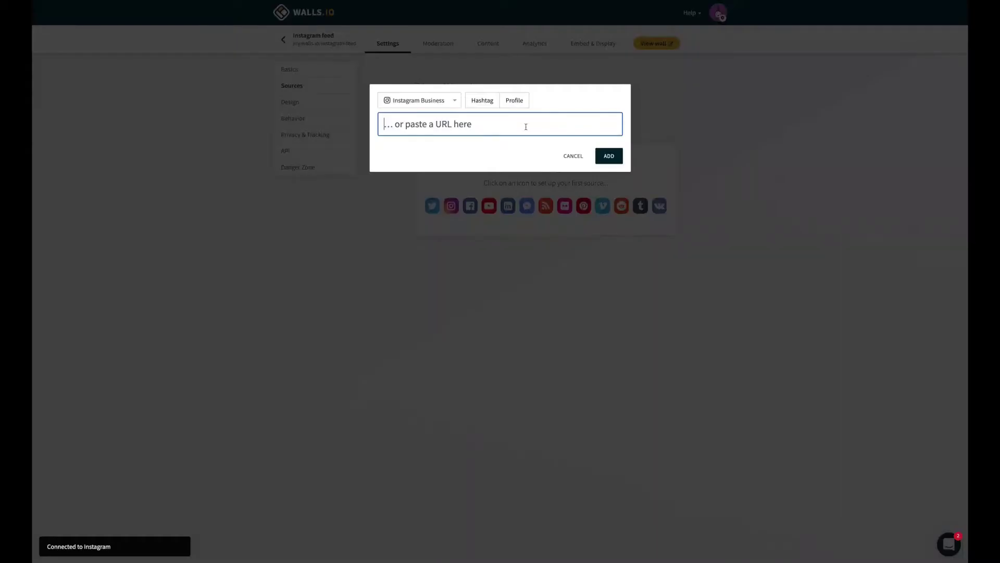
# Add the Instagram profile walls_io as a source, using Profile instead of Hashtag.
pyautogui.write('wal')
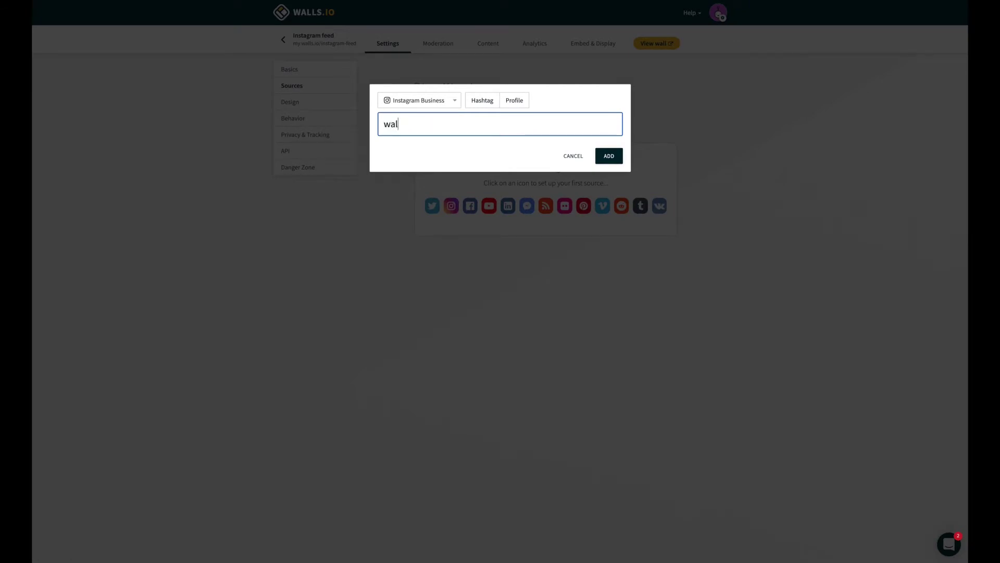
pyautogui.write('ls_io')
pyautogui.click(489, 101)
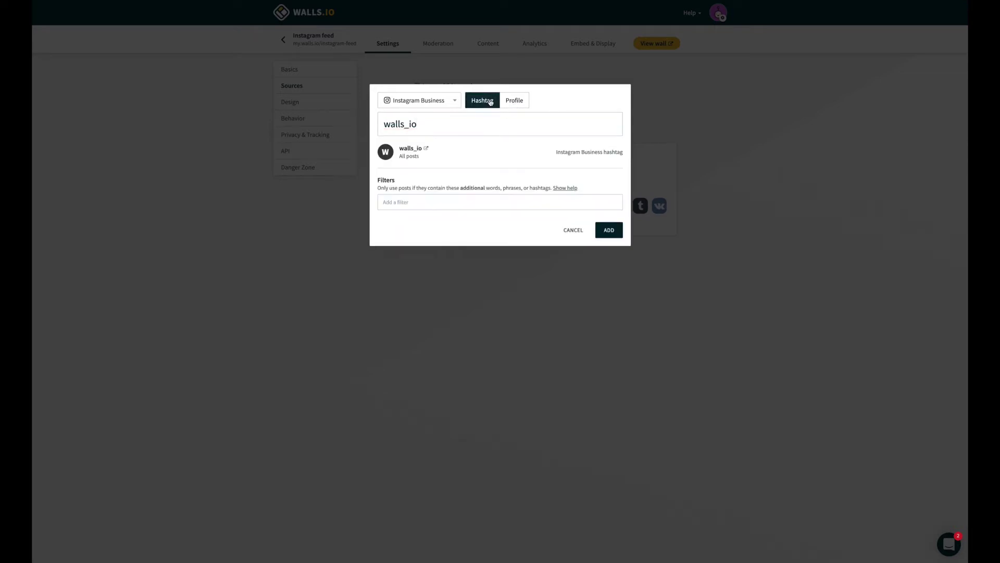
pyautogui.click(517, 102)
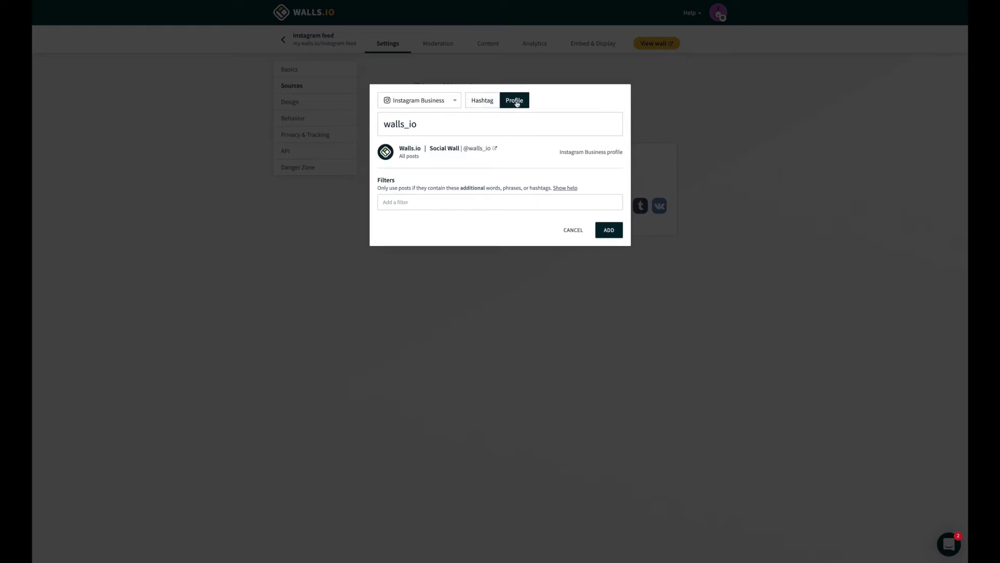
pyautogui.click(612, 233)
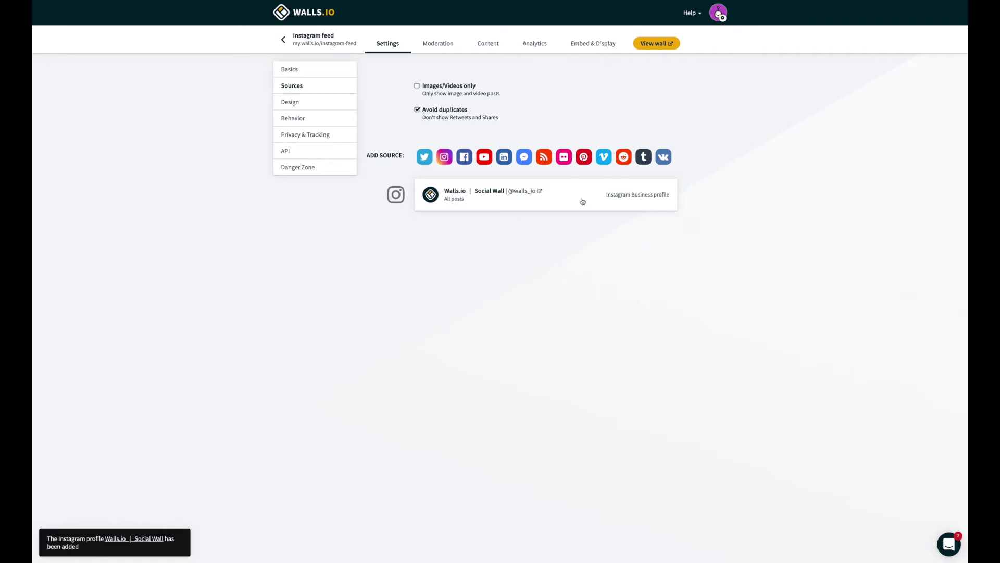
# In Design settings, cycle the wall theme from Fluid through Grid and Kiosk onward.
pyautogui.click(338, 103)
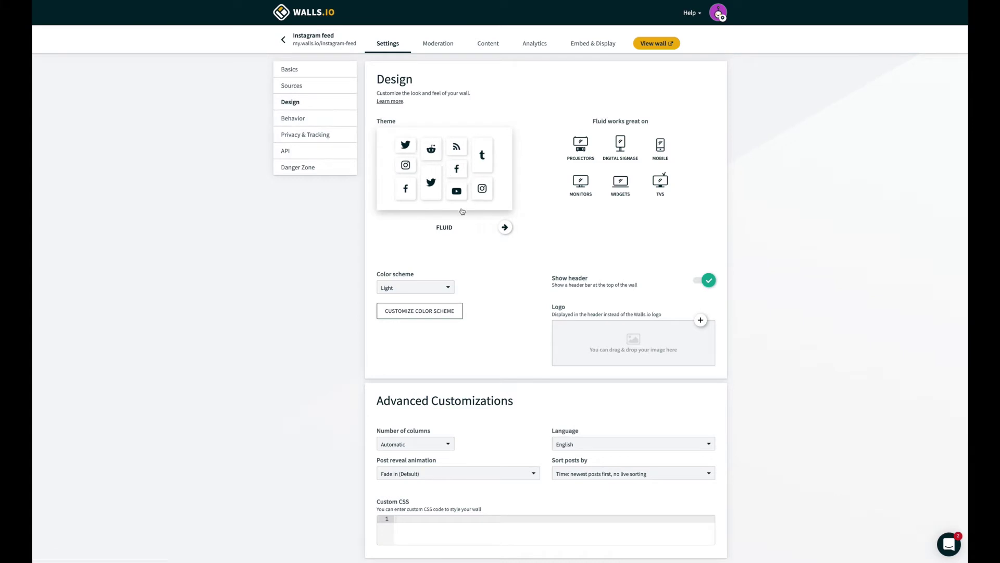
pyautogui.click(504, 228)
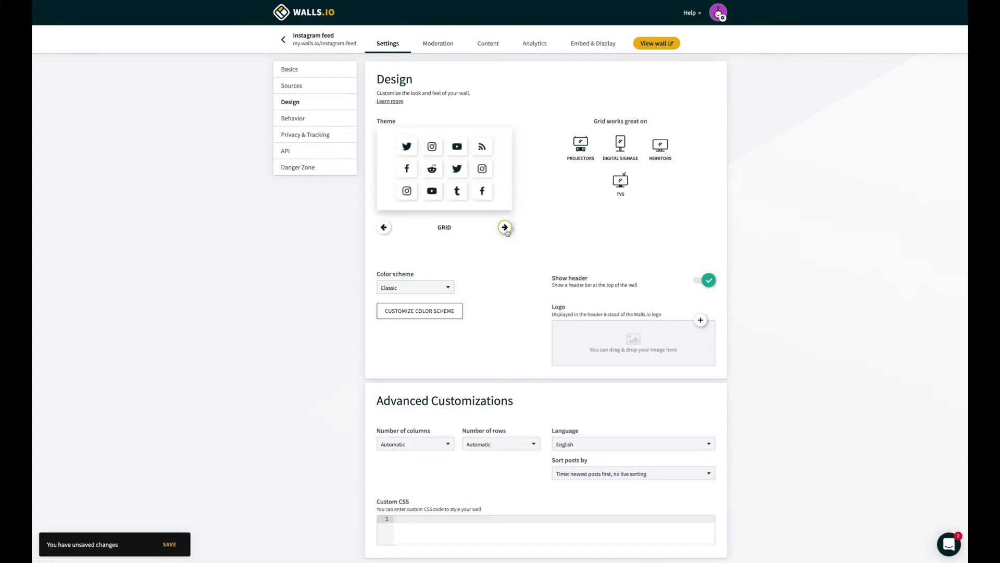
pyautogui.click(505, 228)
pyautogui.click(505, 227)
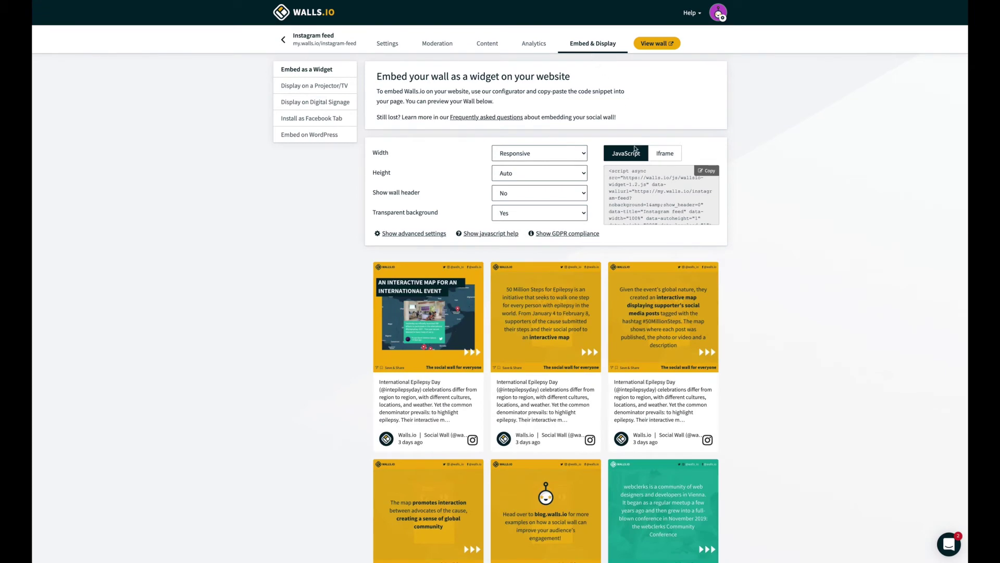
pyautogui.scroll(-3, 696, 309)
pyautogui.scroll(-8, 696, 310)
pyautogui.scroll(-4, 697, 311)
pyautogui.scroll(15, 697, 312)
pyautogui.click(708, 170)
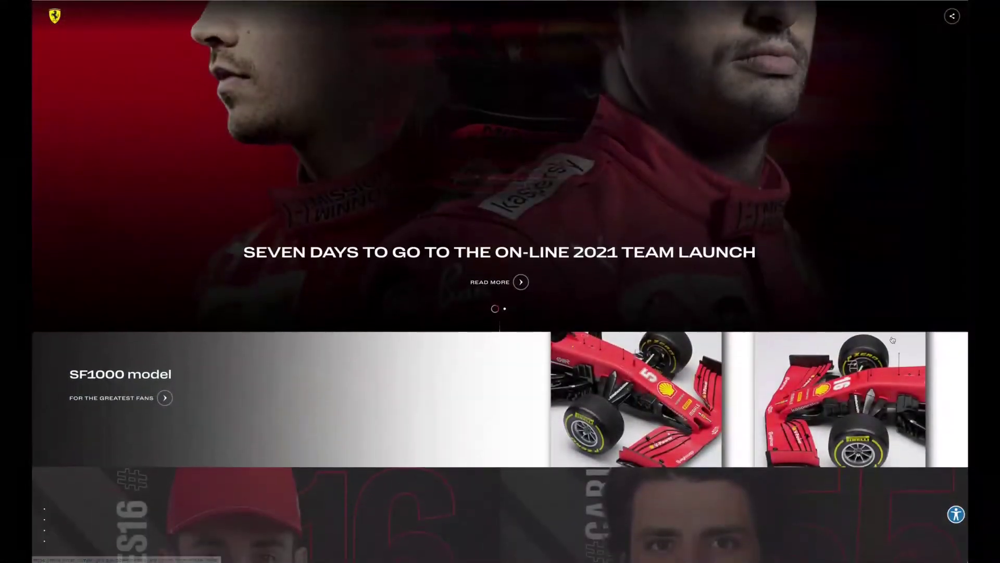
# Scroll the Ferrari homepage past drivers, calendar and news to the Follow Us on Social Media grid.
pyautogui.scroll(-7, 893, 340)
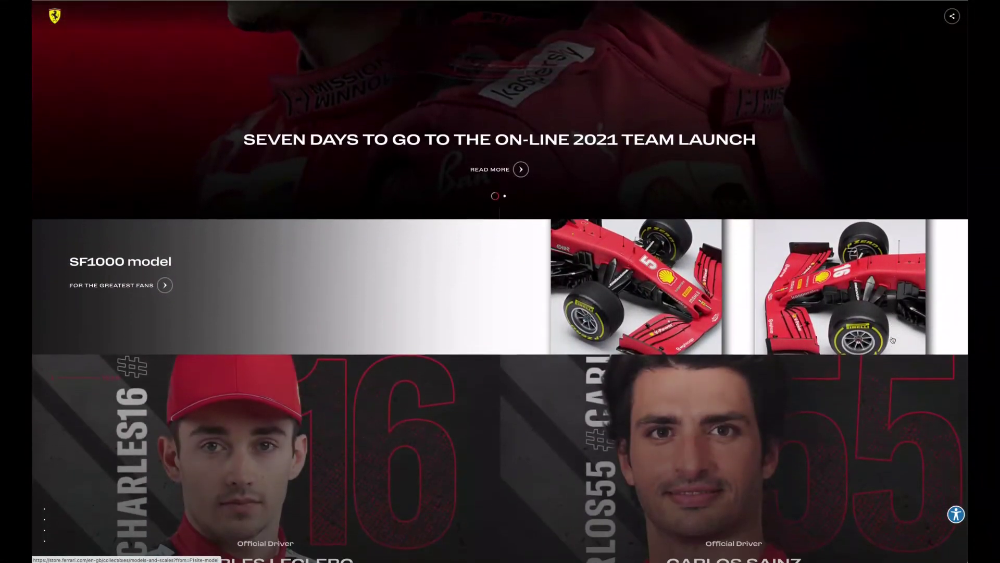
pyautogui.scroll(-10, 893, 340)
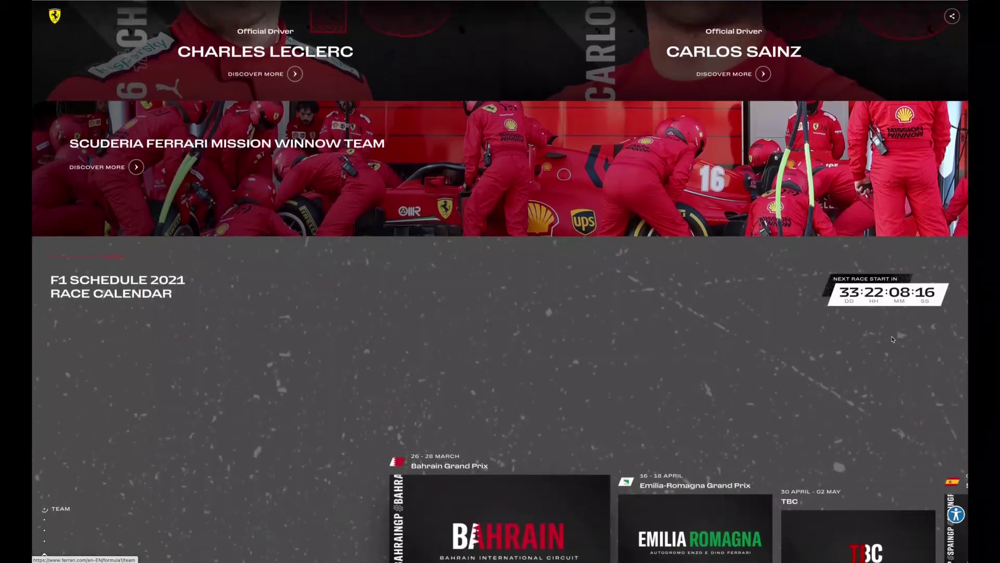
pyautogui.scroll(-10, 893, 340)
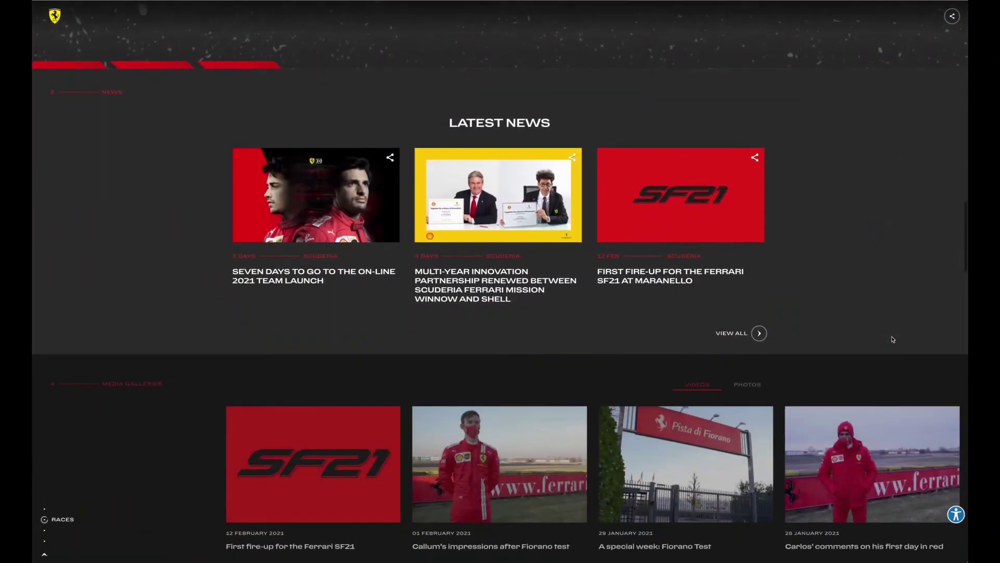
pyautogui.scroll(-5, 893, 339)
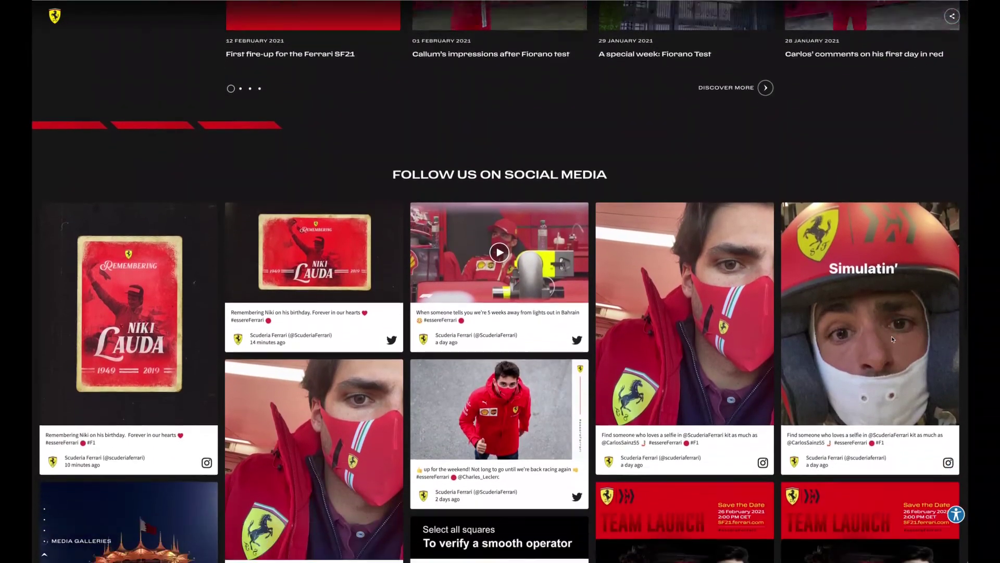
pyautogui.scroll(-2, 892, 340)
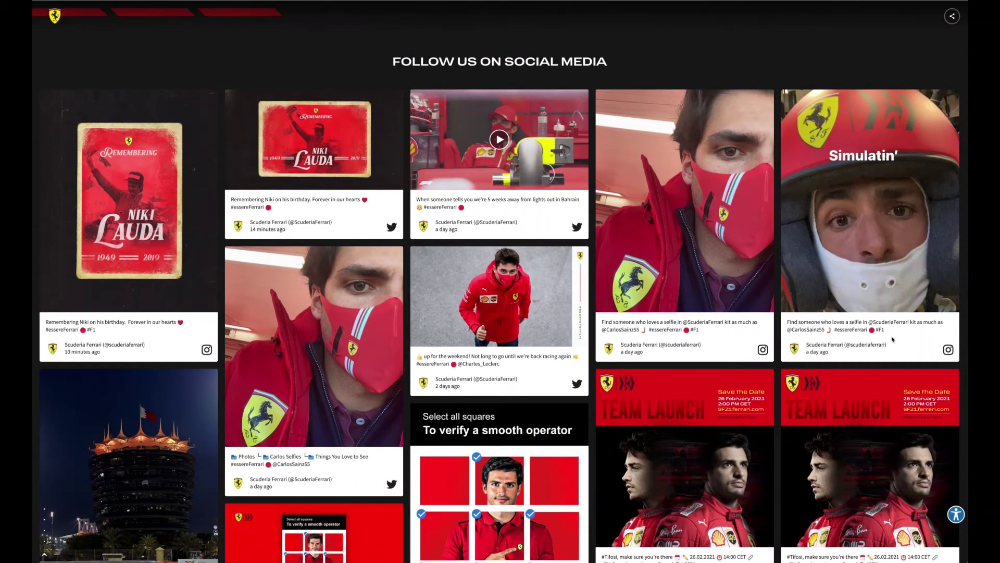
pyautogui.scroll(-2, 893, 339)
pyautogui.scroll(-2, 892, 339)
pyautogui.scroll(-3, 893, 340)
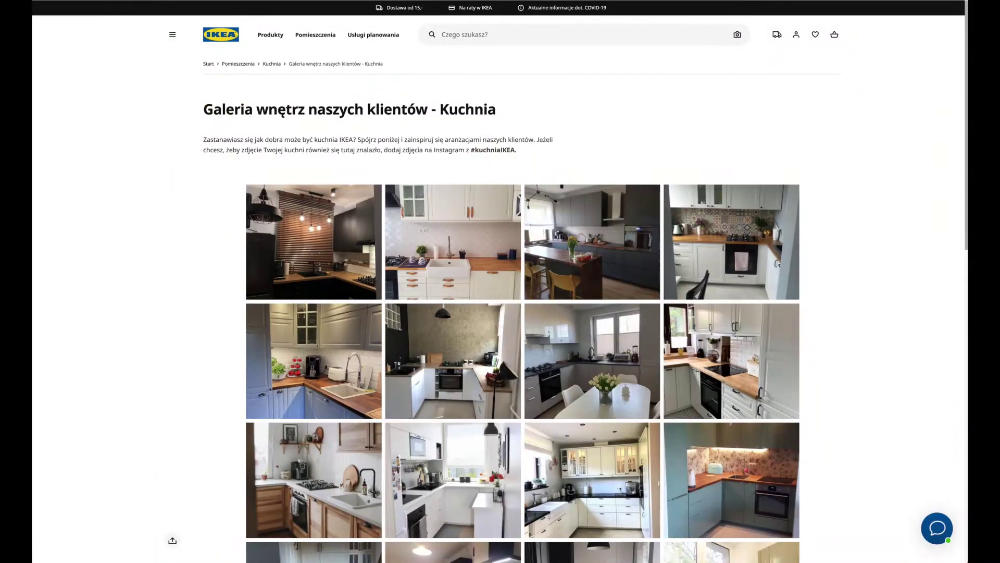
# Scroll through the IKEA customer kitchen gallery photos.
pyautogui.scroll(-1, 926, 125)
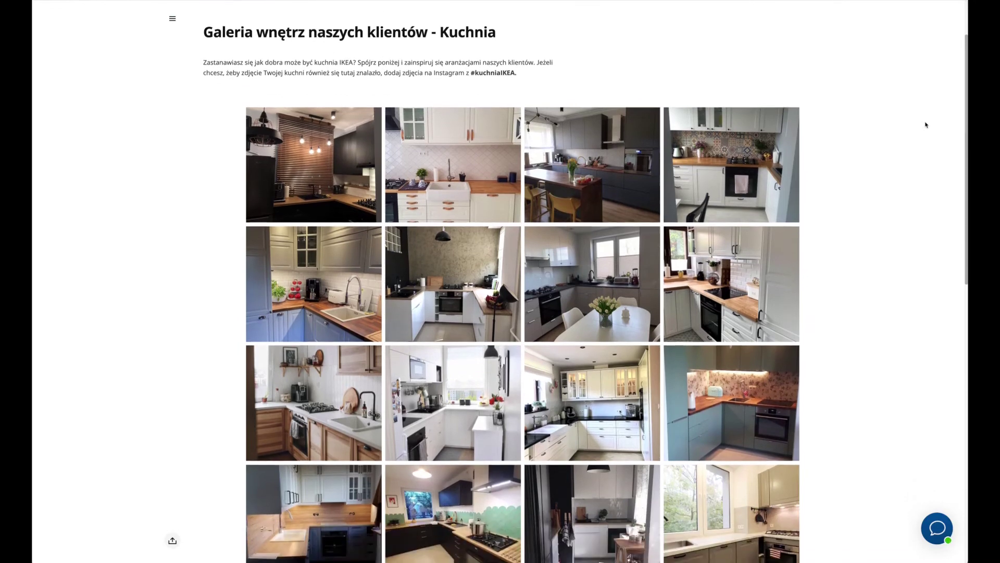
pyautogui.scroll(-1, 926, 125)
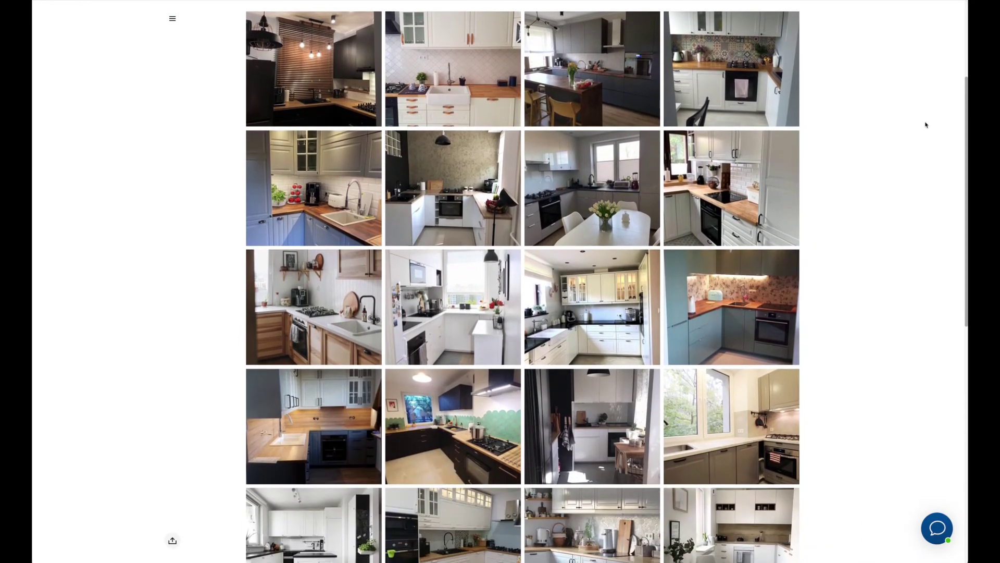
pyautogui.scroll(-3, 925, 125)
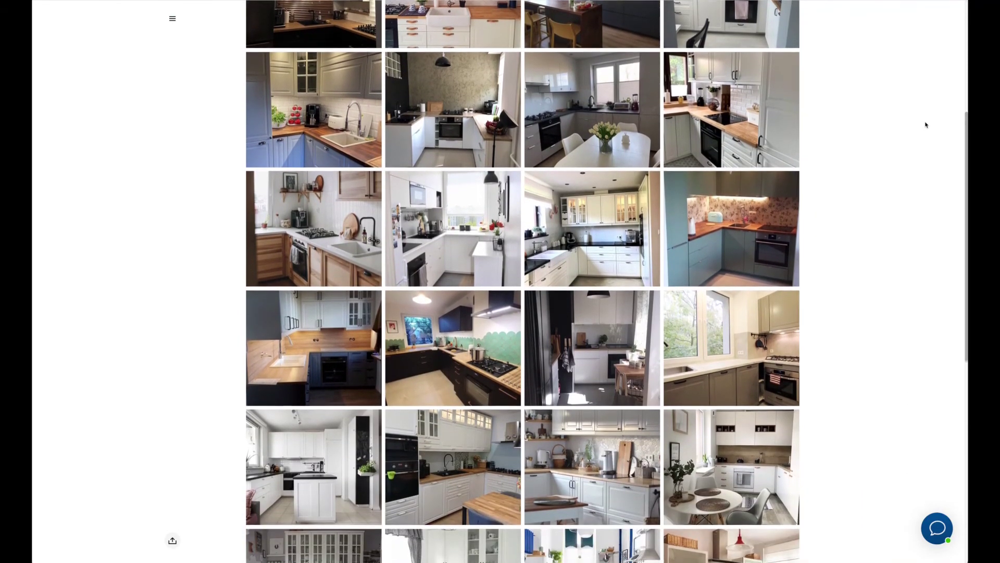
pyautogui.scroll(-3, 926, 125)
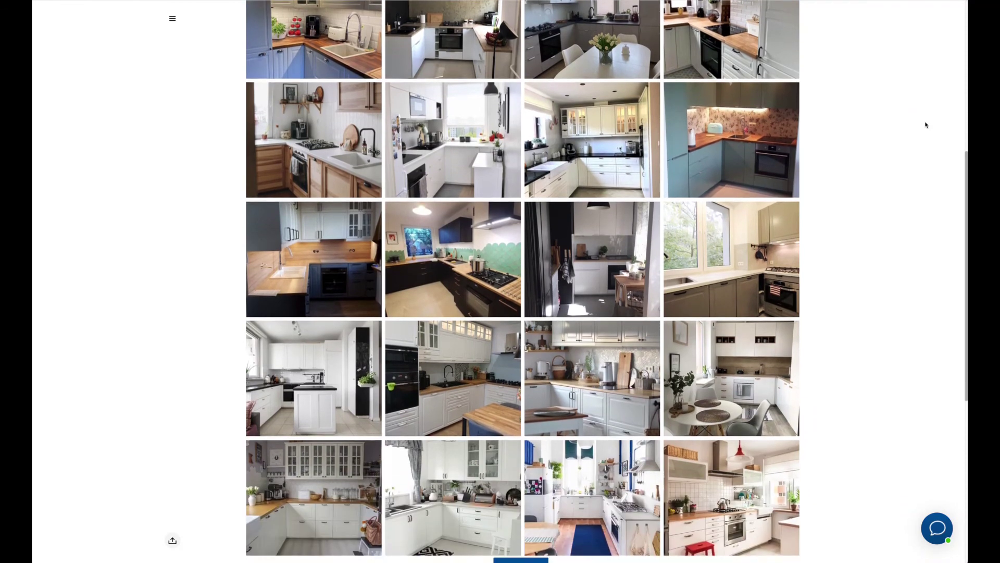
pyautogui.scroll(-4, 926, 124)
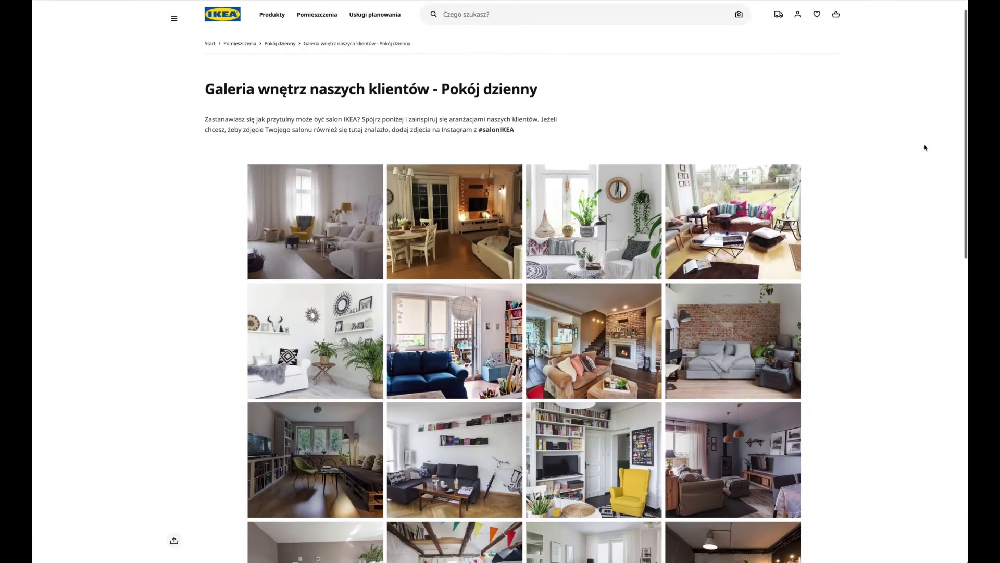
# Scroll the IKEA living-room gallery down to the 'Pokaż więcej' button.
pyautogui.scroll(-2, 925, 148)
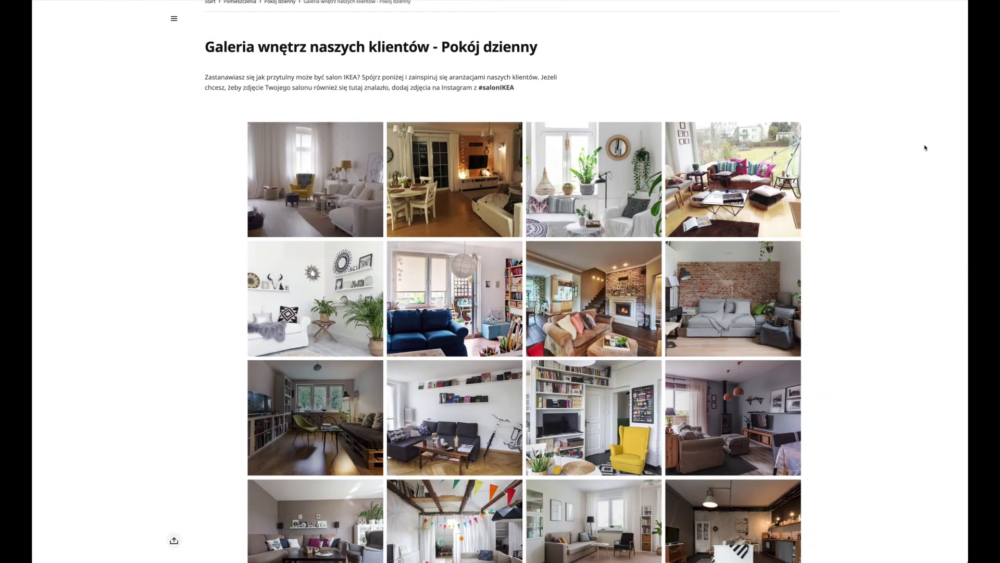
pyautogui.scroll(-2, 925, 148)
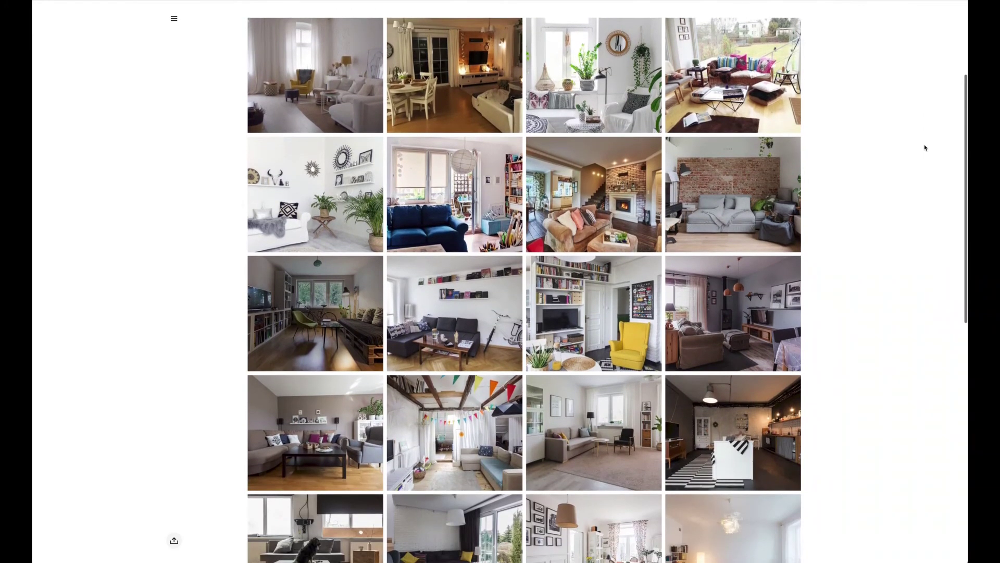
pyautogui.scroll(-2, 925, 148)
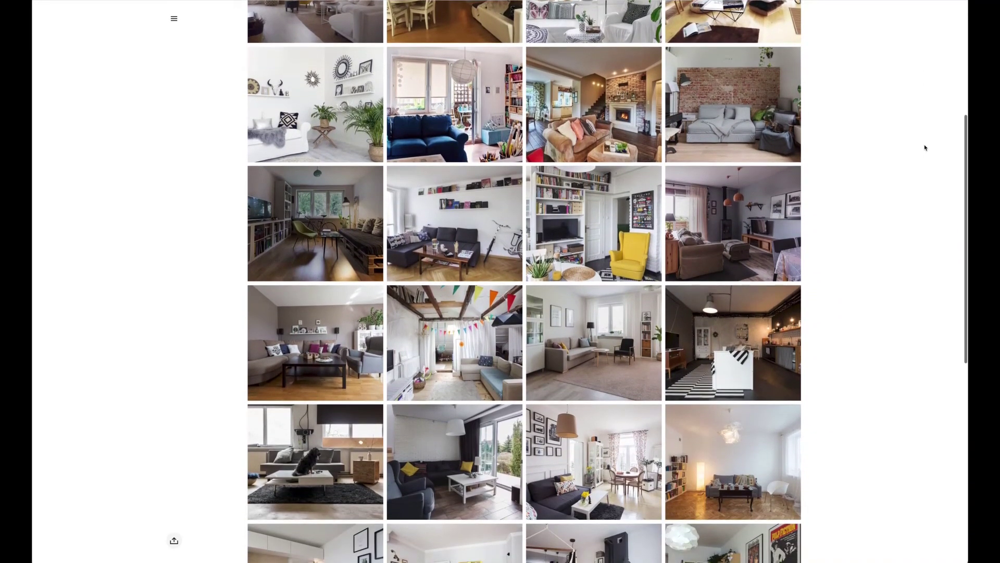
pyautogui.scroll(-2, 925, 148)
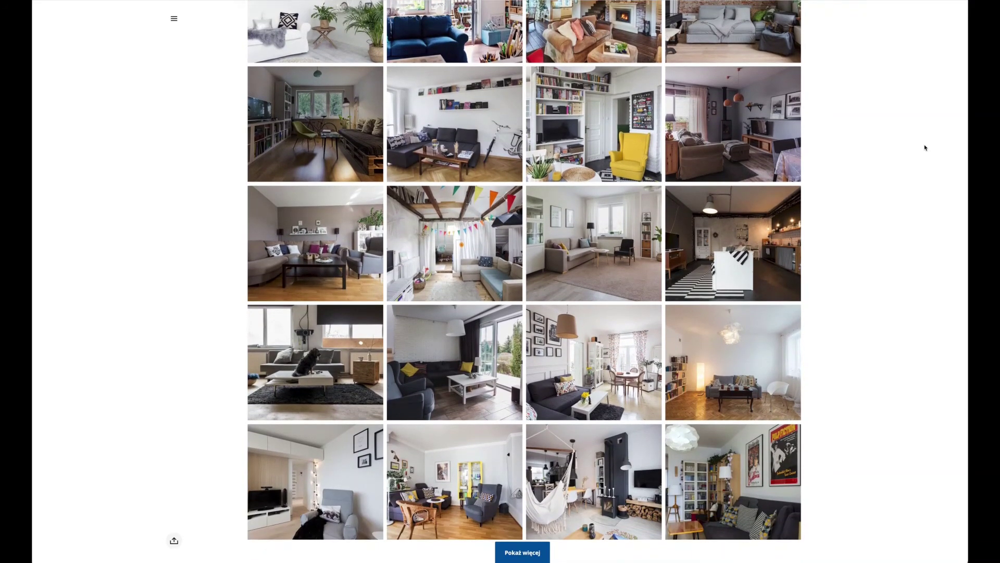
pyautogui.scroll(-1, 925, 148)
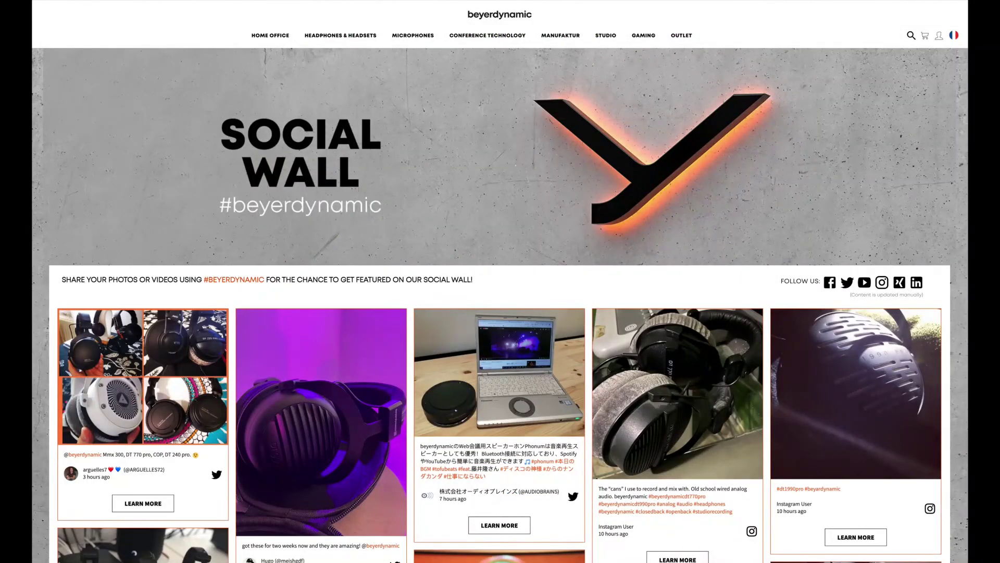
# Scroll partway down the #beyerdynamic post grid of headphone photos.
pyautogui.scroll(-2, 892, 101)
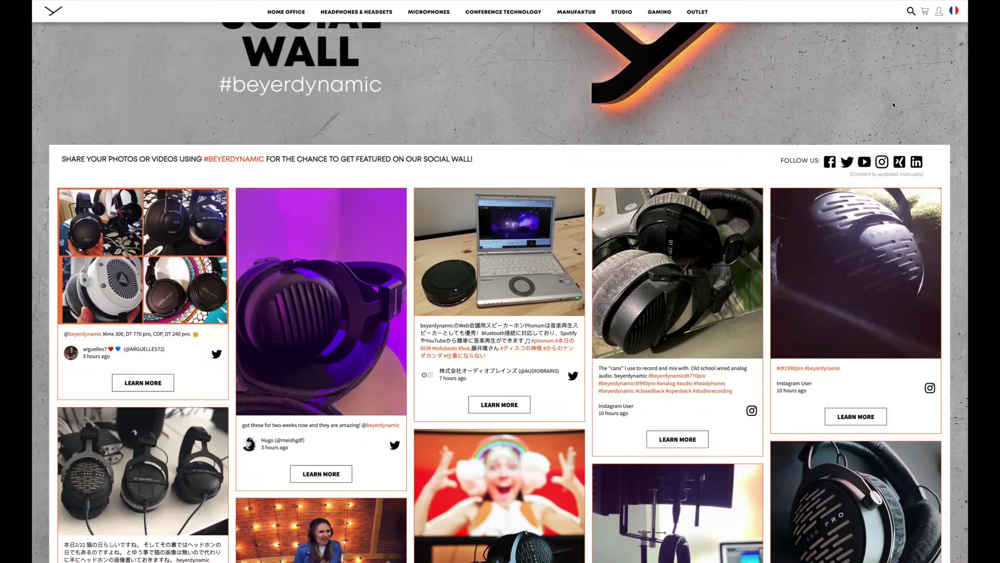
pyautogui.scroll(-2, 892, 104)
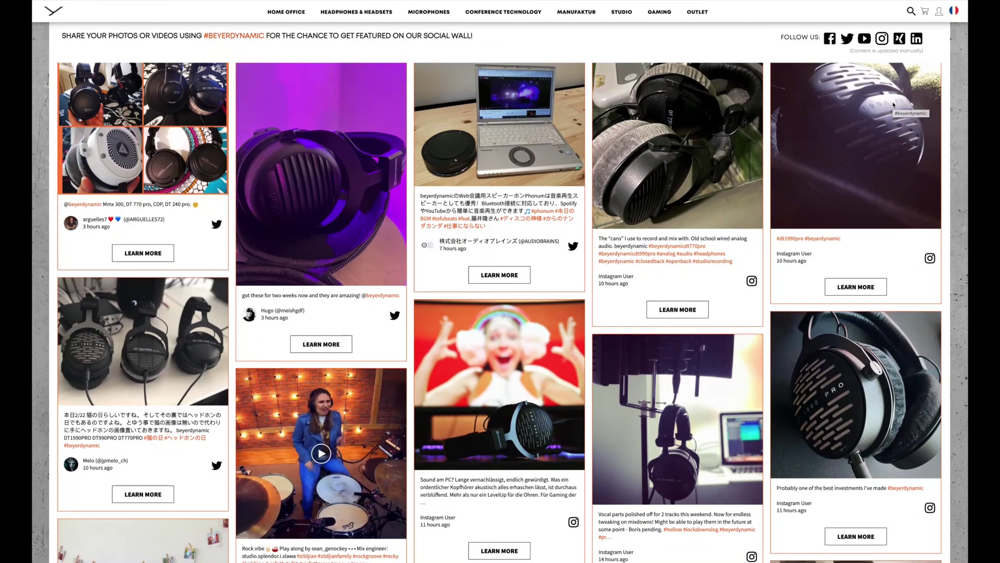
pyautogui.scroll(-2, 893, 104)
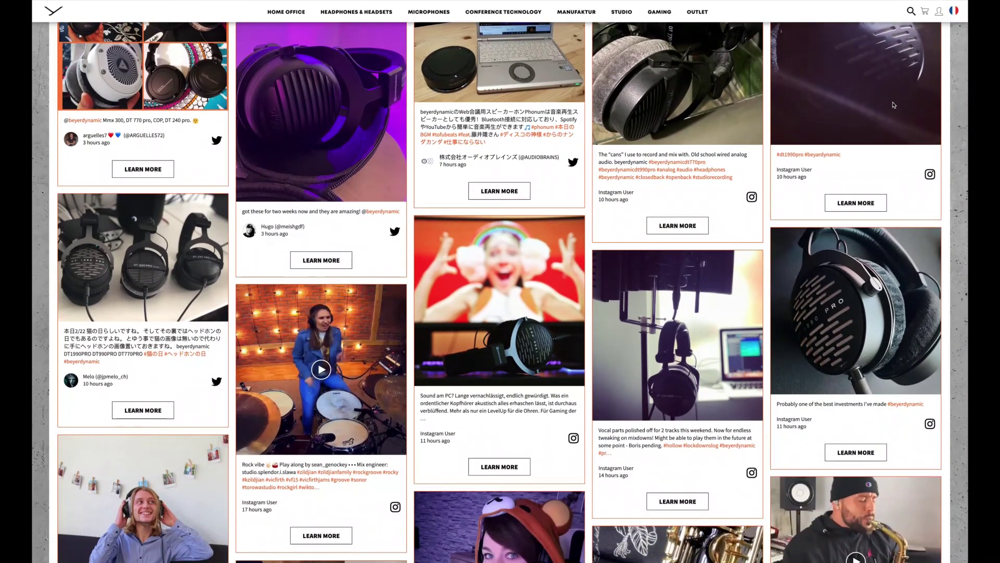
pyautogui.scroll(-2, 892, 104)
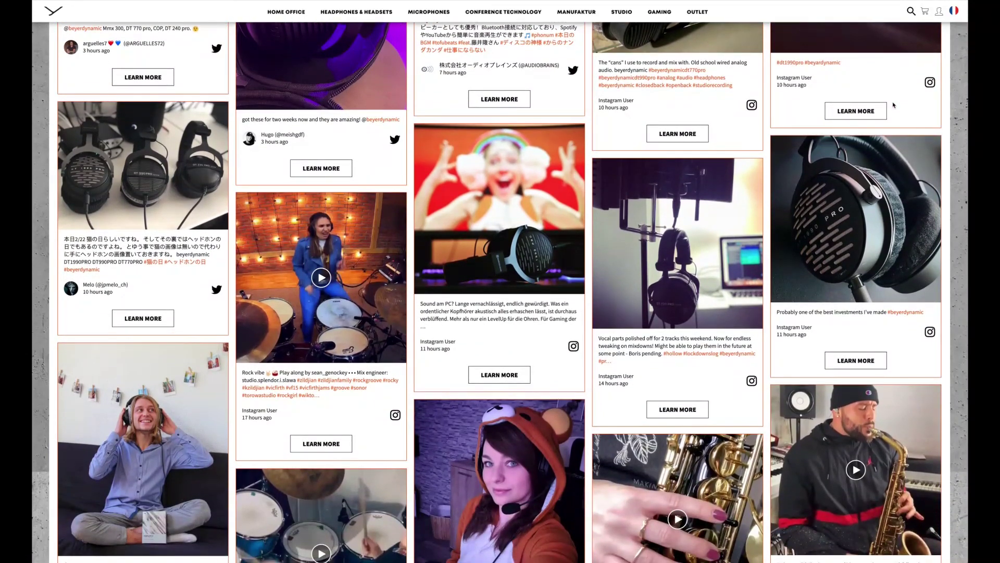